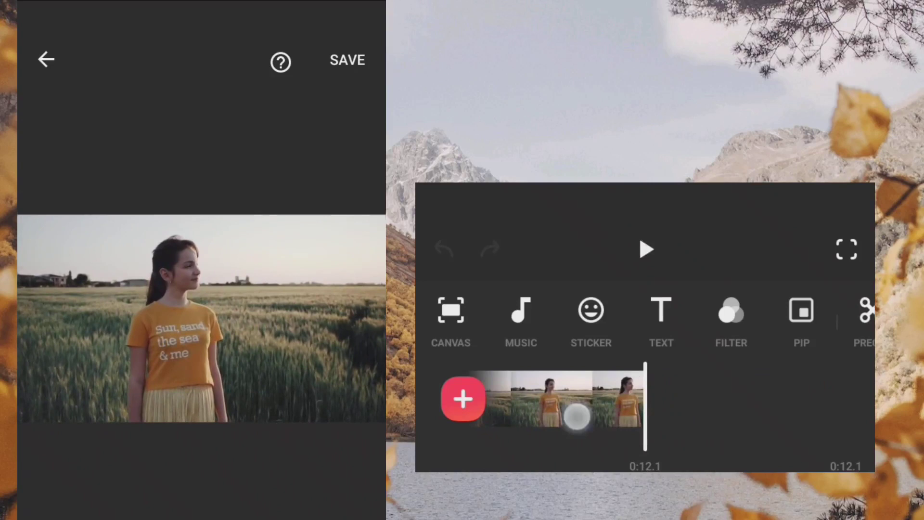
Step: Rewind to the clip's start and add a Blur detail effect
drag(576, 416, 840, 403)
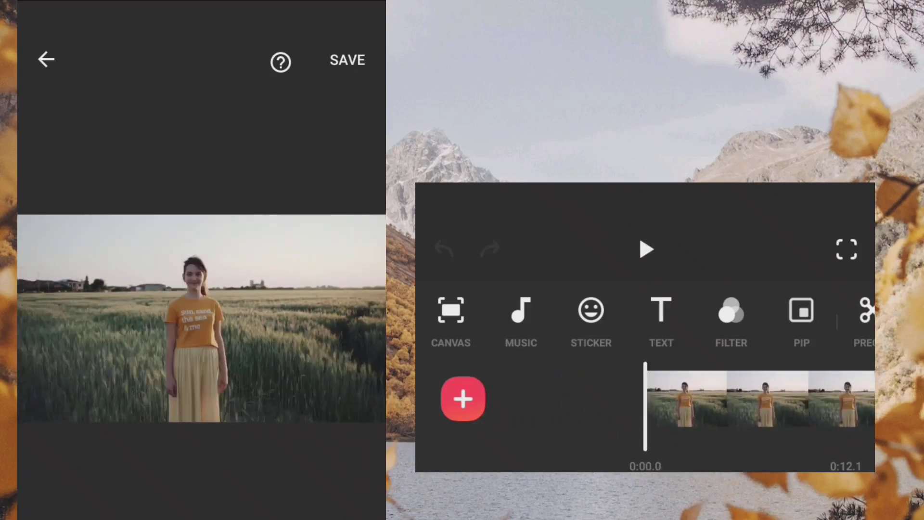
click(592, 313)
click(717, 227)
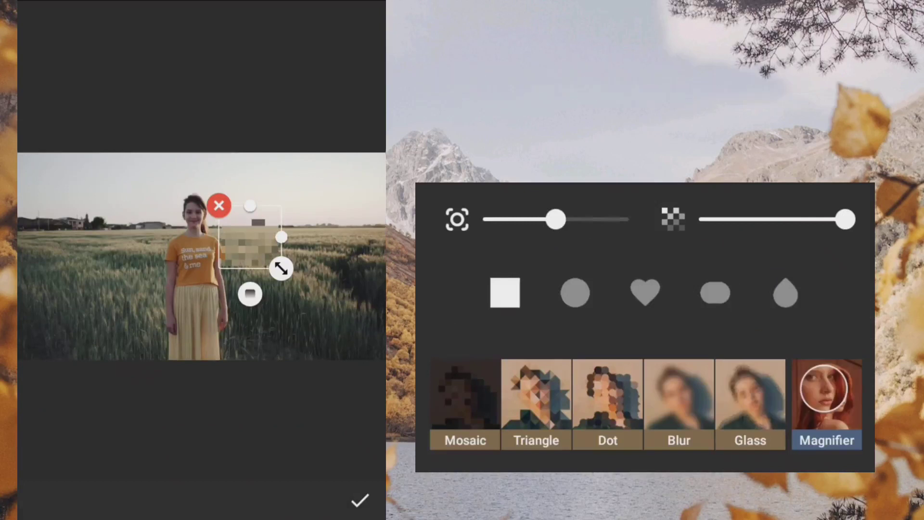
click(682, 401)
Step: Stretch the blur box to cover the entire frame and confirm it
mouse_move(251, 236)
mouse_down()
mouse_move(195, 246)
mouse_move(377, 247)
mouse_up()
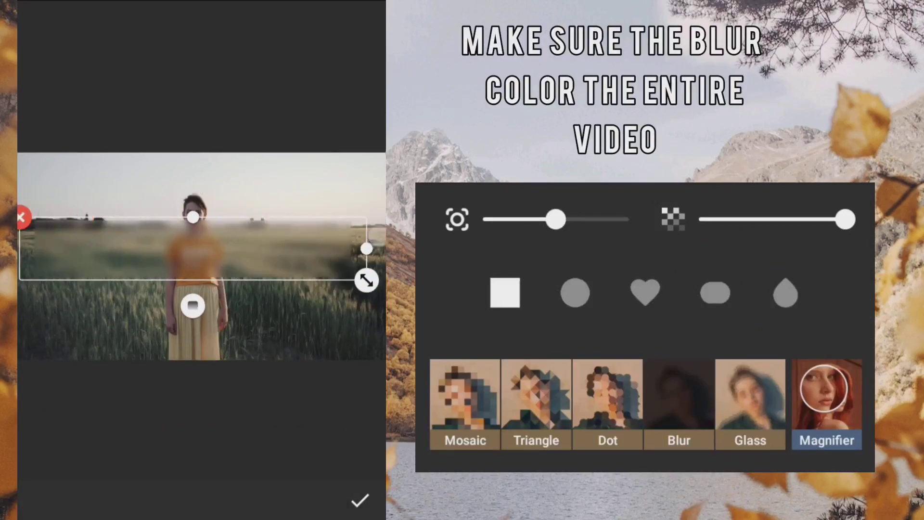
drag(192, 218, 251, 102)
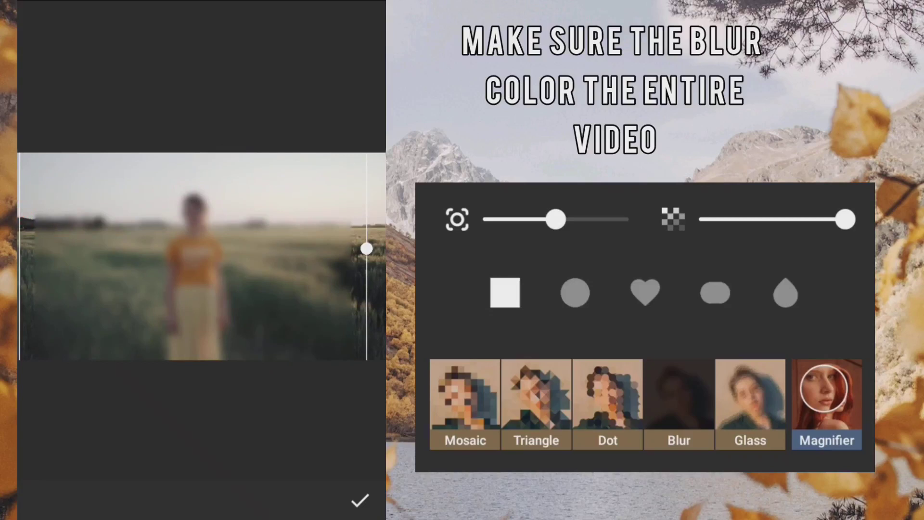
mouse_move(351, 205)
mouse_down()
mouse_move(377, 206)
mouse_move(318, 213)
mouse_move(284, 231)
mouse_up()
mouse_move(289, 268)
mouse_down()
mouse_move(339, 231)
mouse_move(379, 228)
mouse_up()
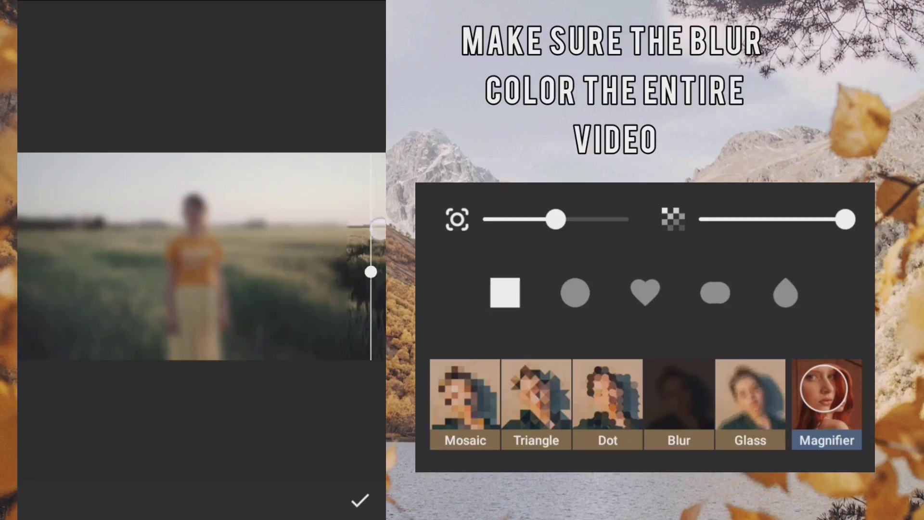
drag(263, 289, 284, 288)
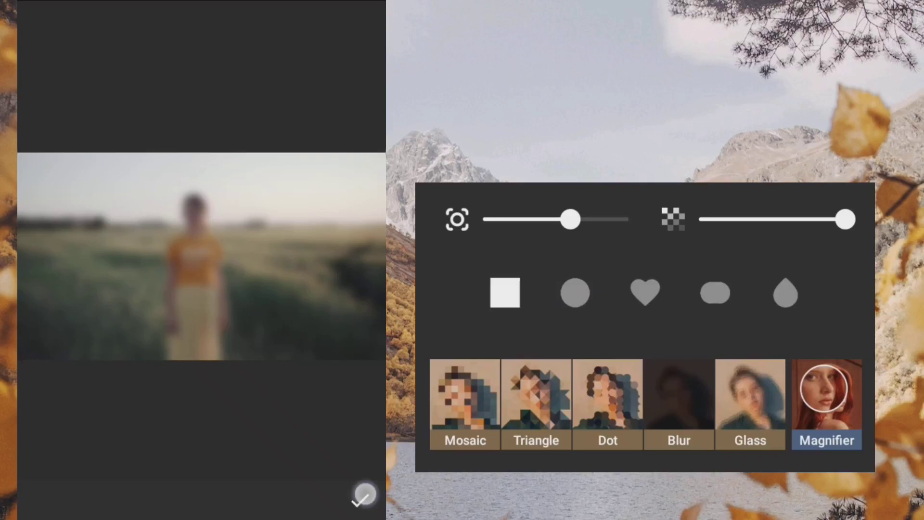
click(364, 493)
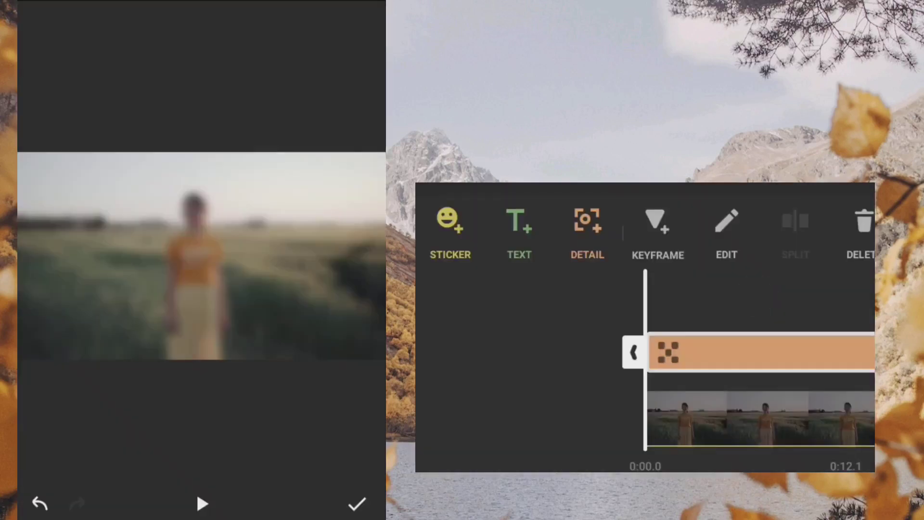
Step: Export the blurred wheat-field video as a 1080p, 30fps MP4
click(356, 504)
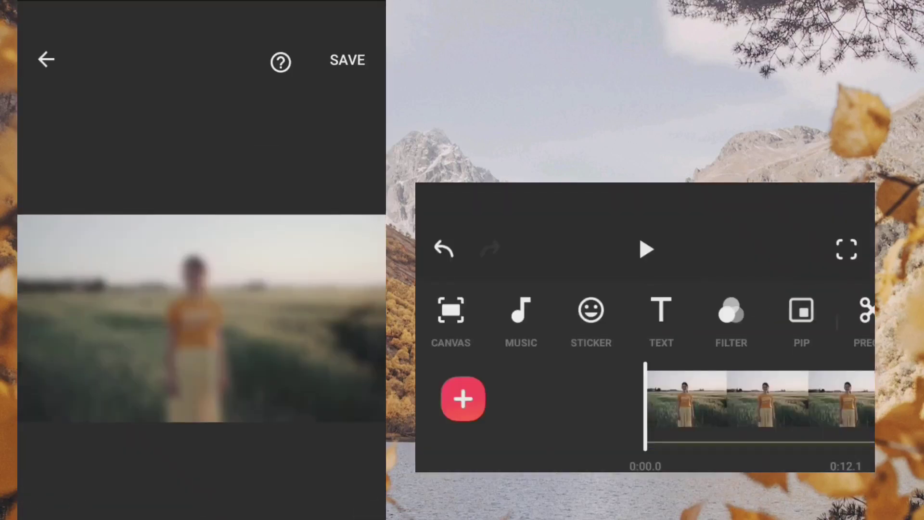
click(361, 59)
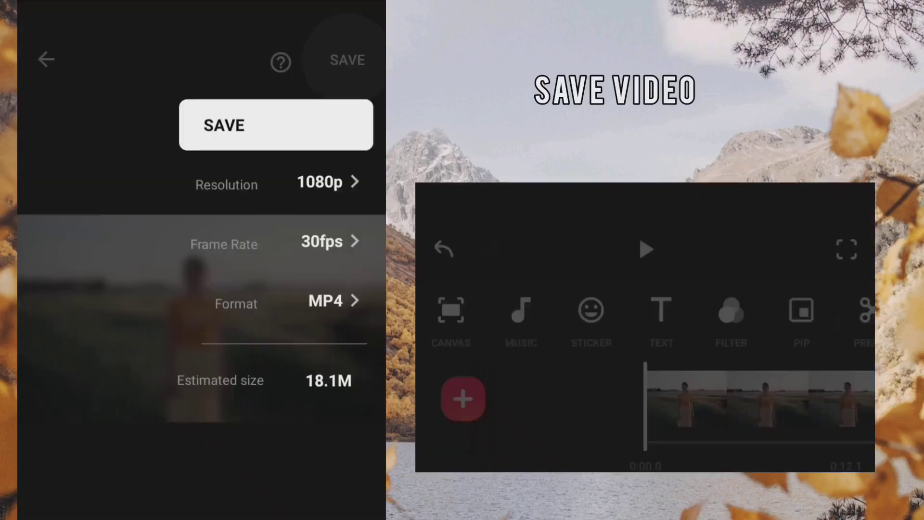
click(276, 125)
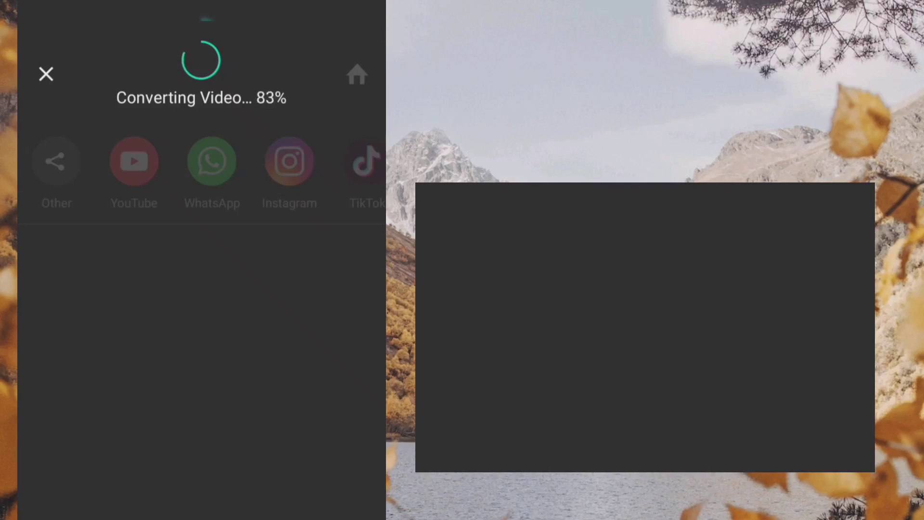
Step: Delete the orange blur effect layer from the wheat-field clip
click(46, 76)
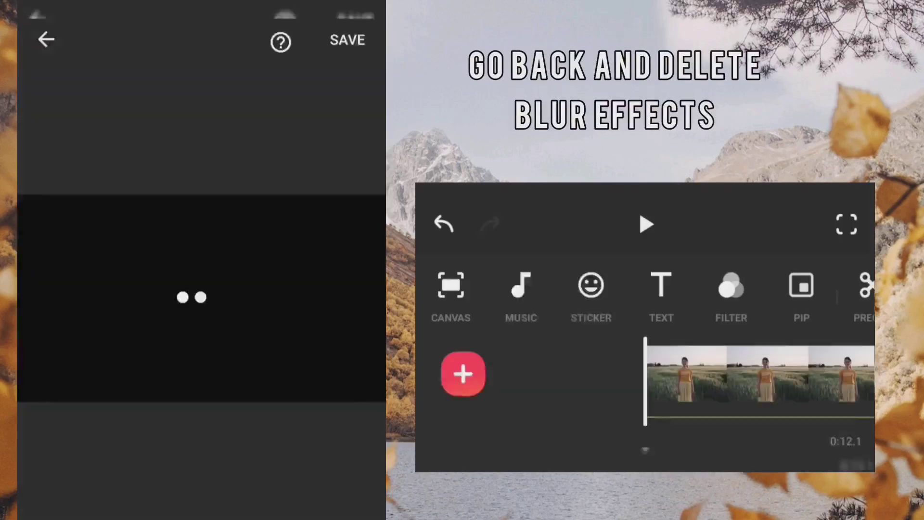
click(607, 316)
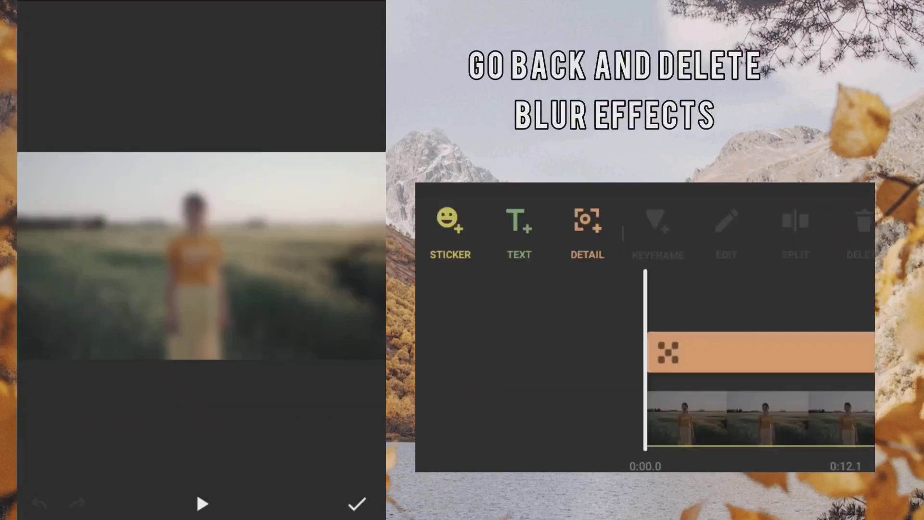
click(724, 355)
click(856, 235)
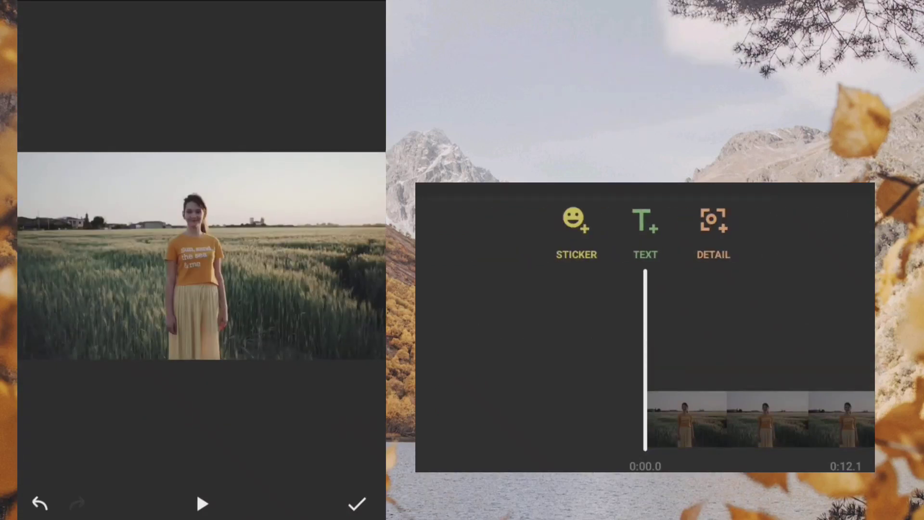
Step: Swap the field clip for the exported blurred video and play it to the end
click(358, 503)
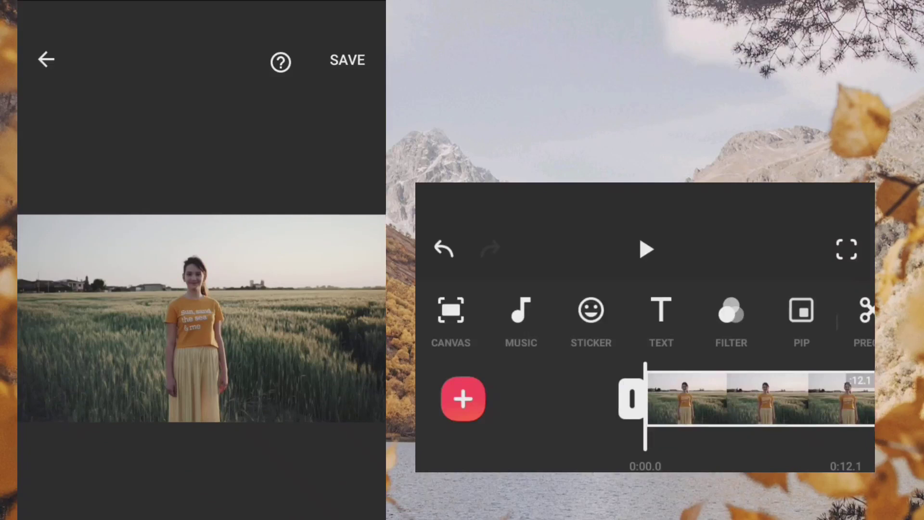
drag(746, 311, 567, 311)
drag(785, 326, 613, 326)
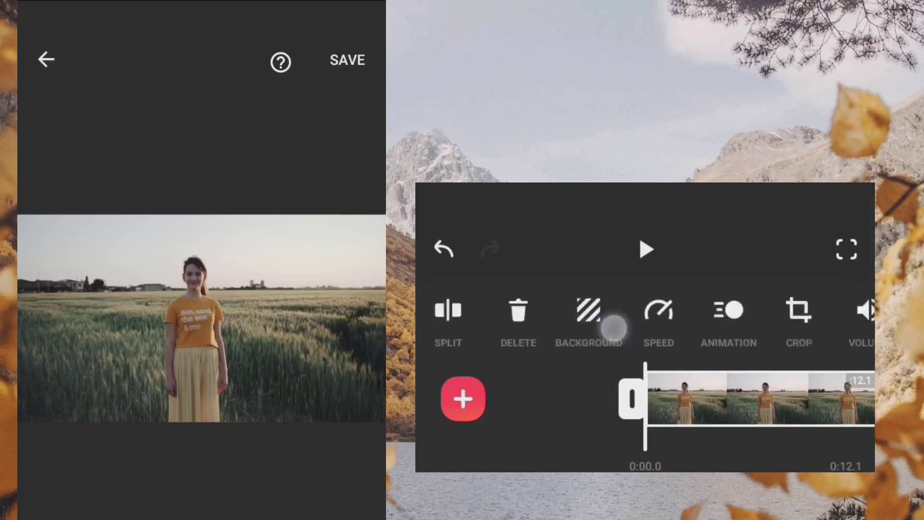
drag(793, 332, 645, 330)
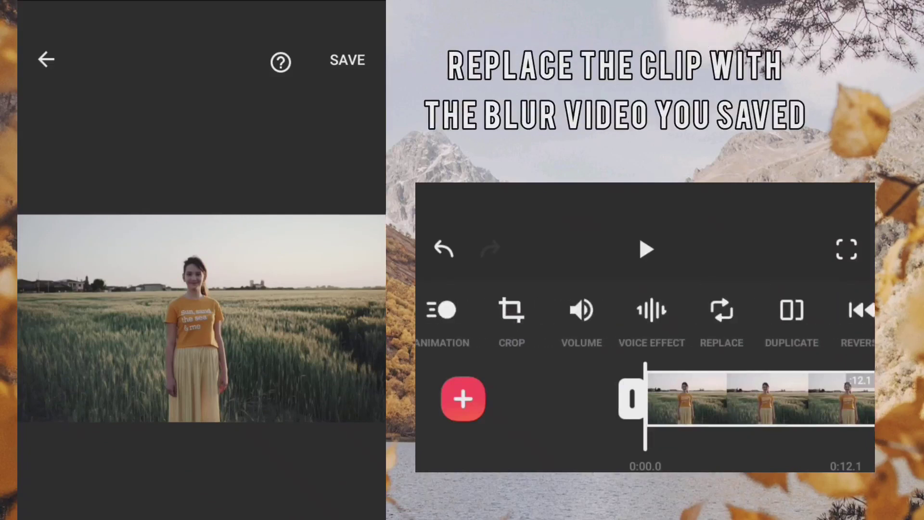
drag(739, 343, 506, 343)
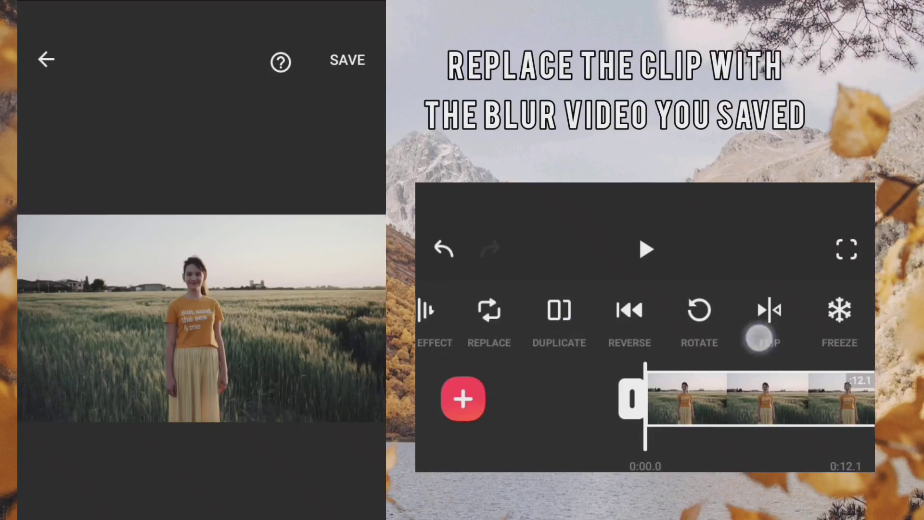
click(490, 314)
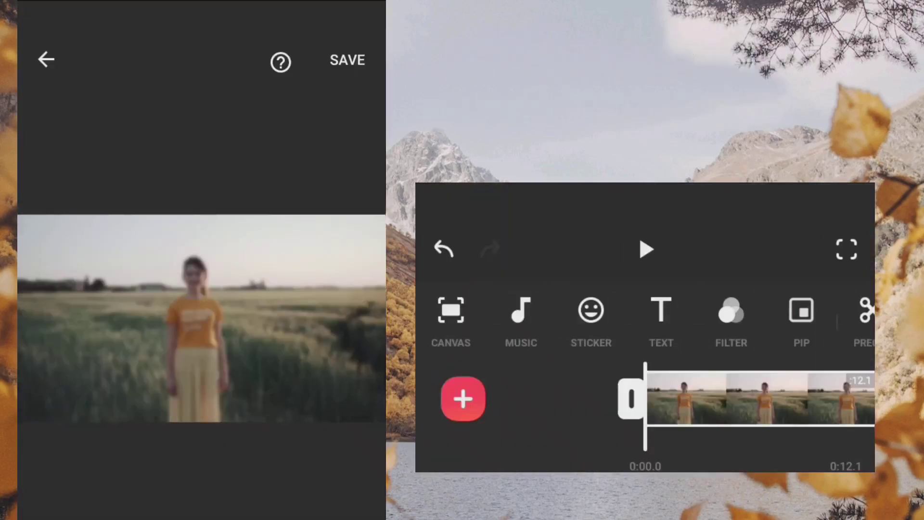
click(645, 249)
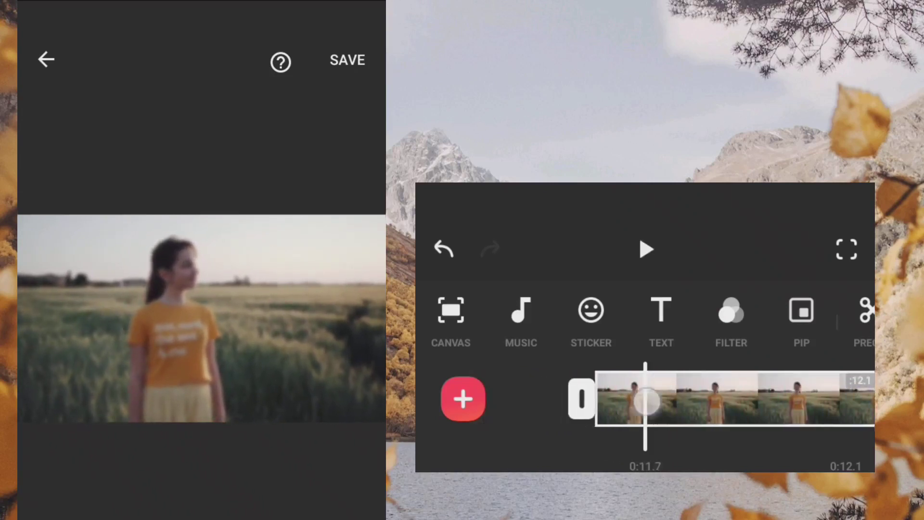
drag(702, 409, 750, 409)
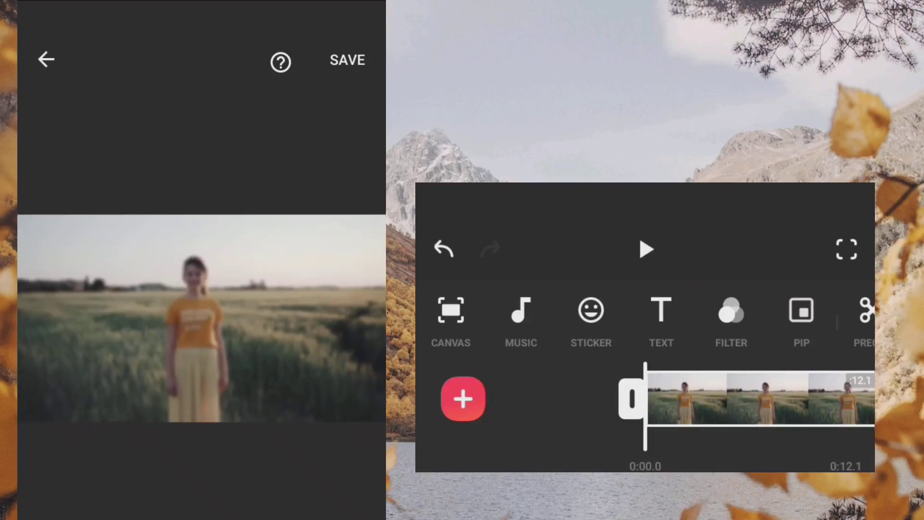
Step: Add the original sharp clip as a full-frame PIP layer and apply Cutout
click(801, 318)
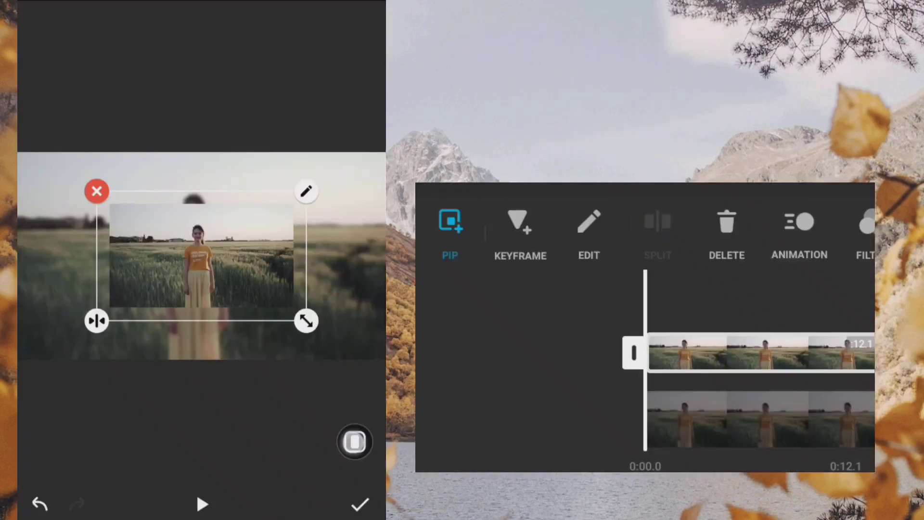
mouse_move(805, 226)
mouse_down()
mouse_move(691, 264)
mouse_move(593, 258)
mouse_up()
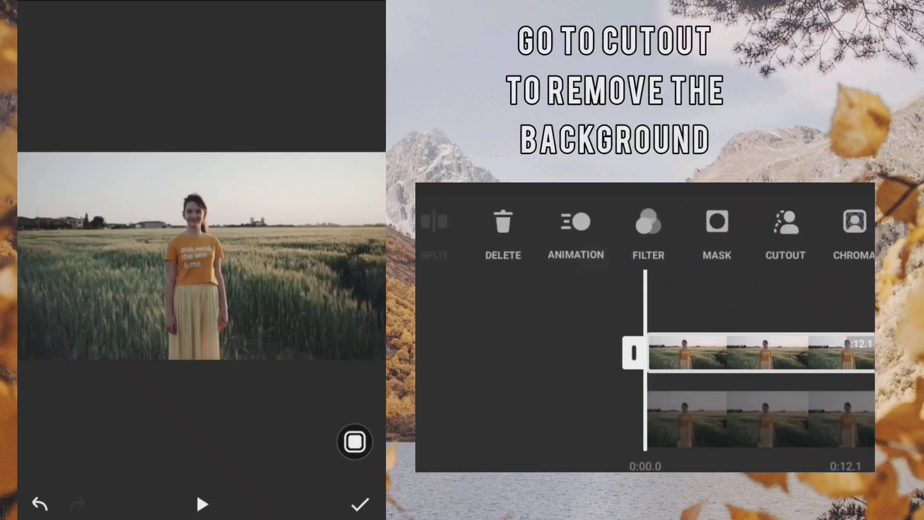
drag(740, 250, 610, 247)
click(667, 226)
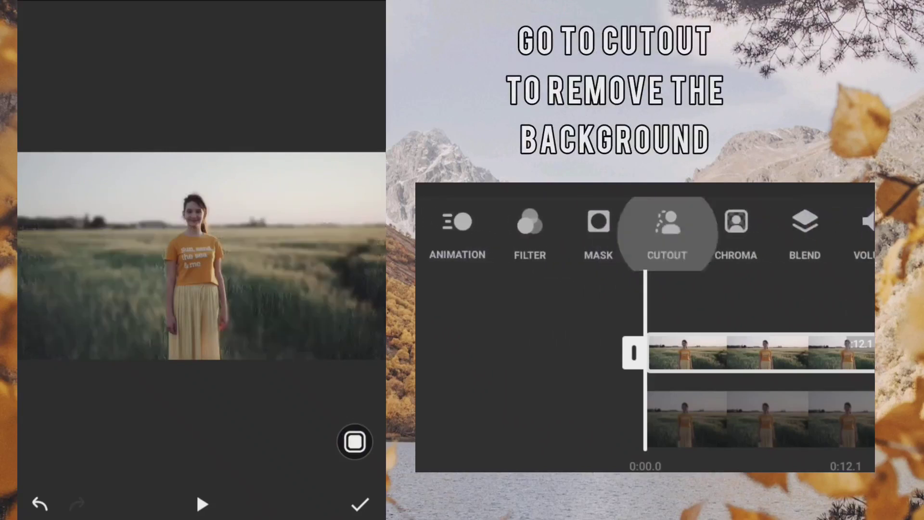